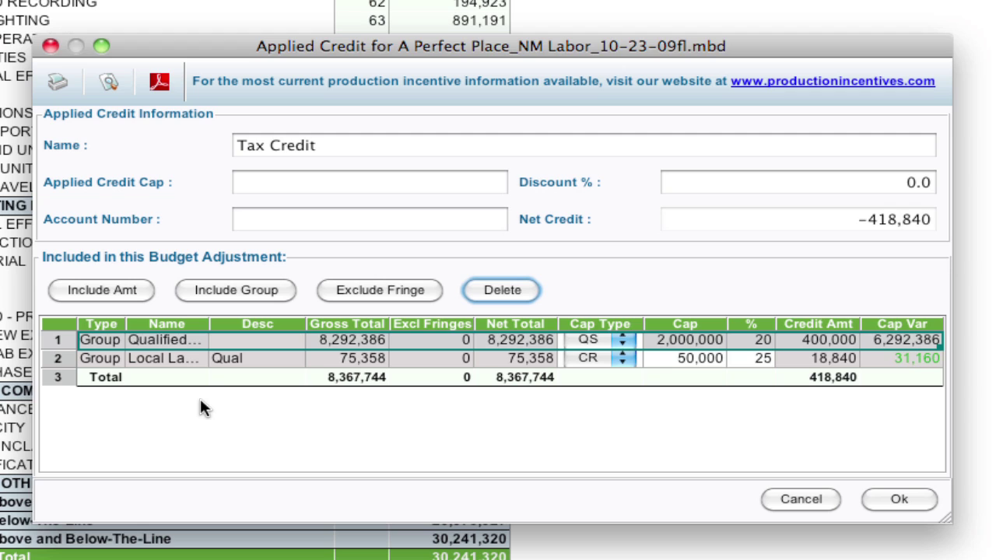
Add a blank User amount row below the two Group credits totalling 418,840.
{"action": "left_click", "coordinate": [137, 290]}
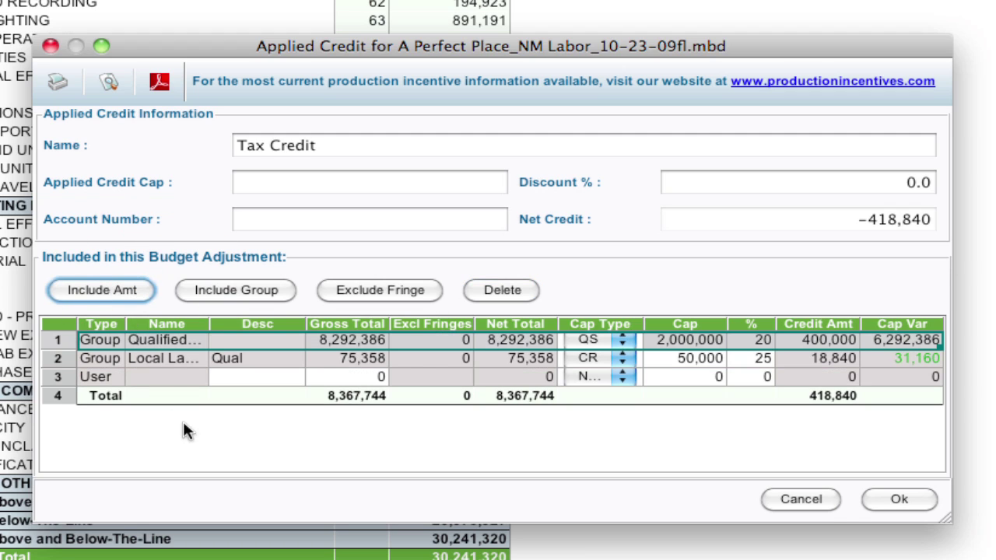
Fill the user row as 'Credit' with 20,000 at 100%, then accept the Applied Credit changes.
{"action": "left_click", "coordinate": [257, 377]}
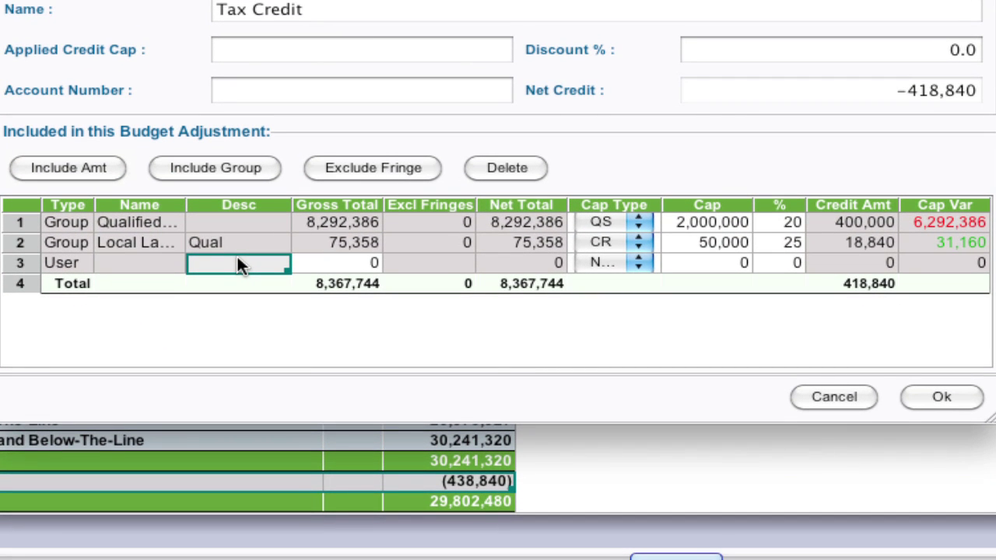
{"action": "type", "text": "Credit"}
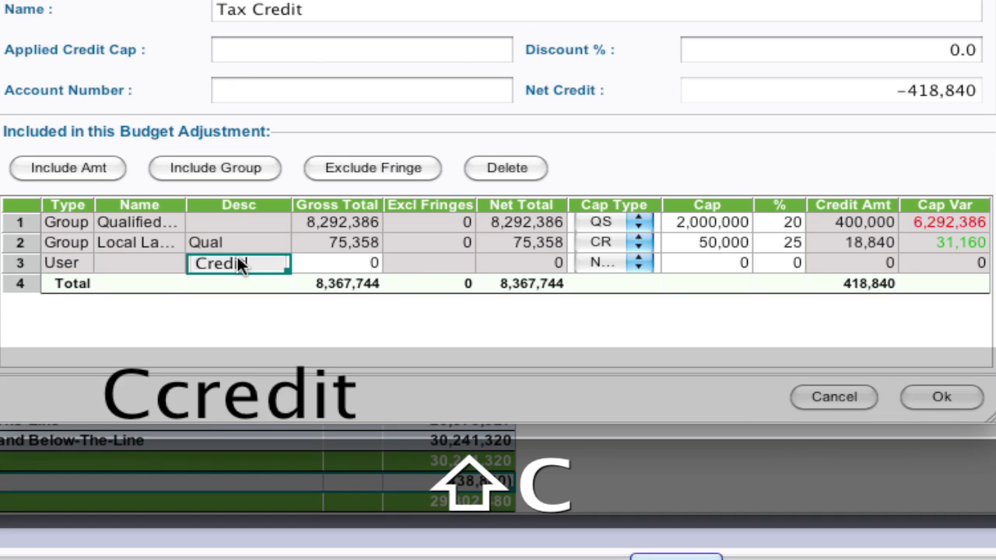
{"action": "key", "text": "Tab"}
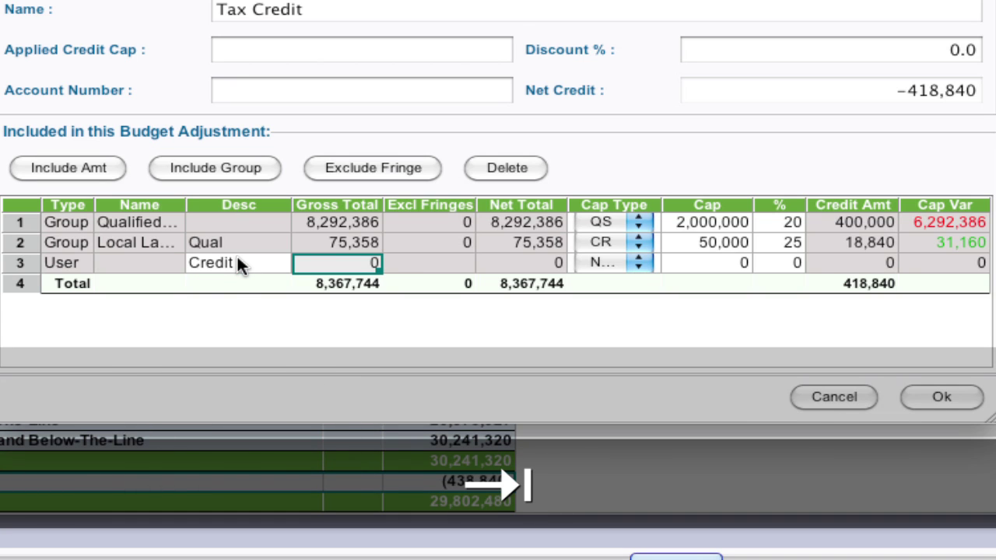
{"action": "type", "text": "20000"}
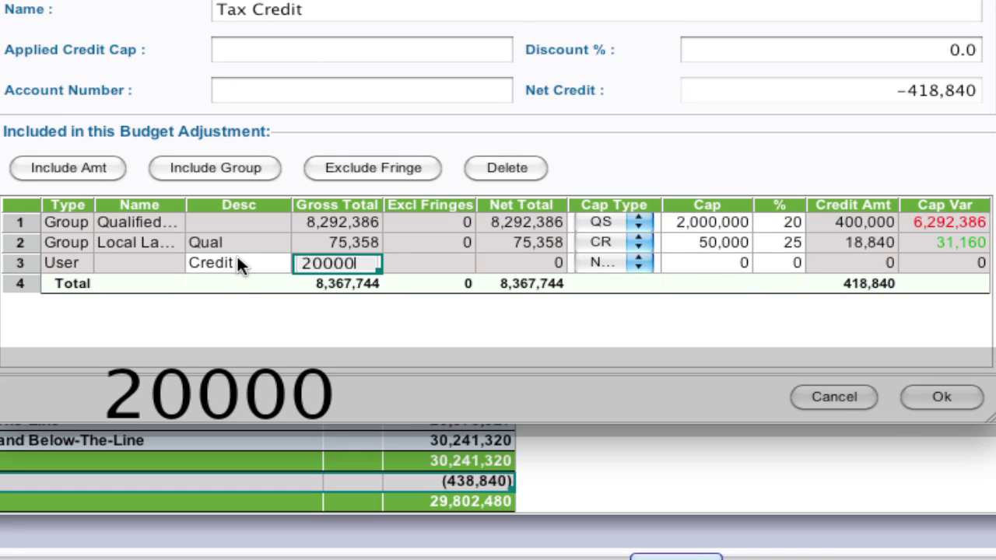
{"action": "key", "text": "Tab"}
{"action": "key", "text": "Tab"}
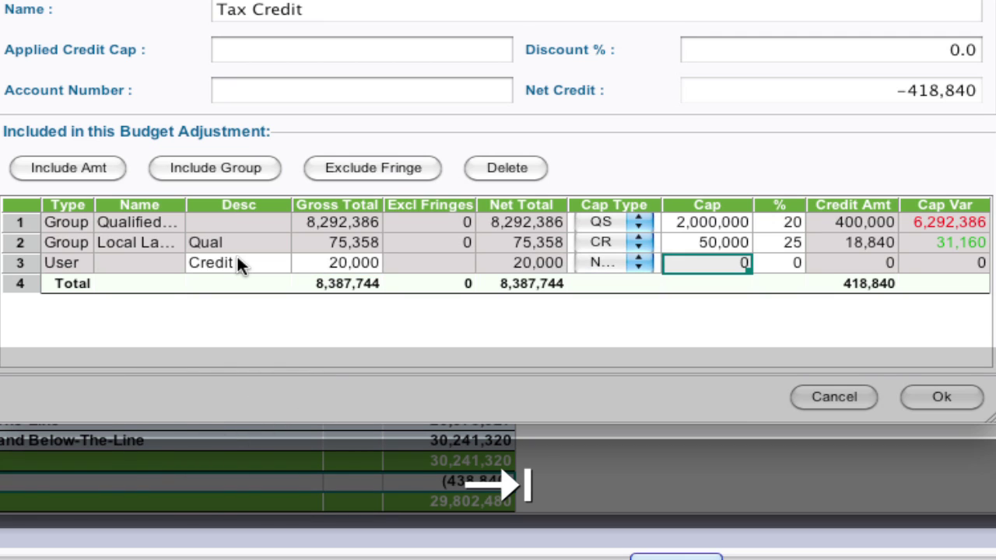
{"action": "key", "text": "Tab"}
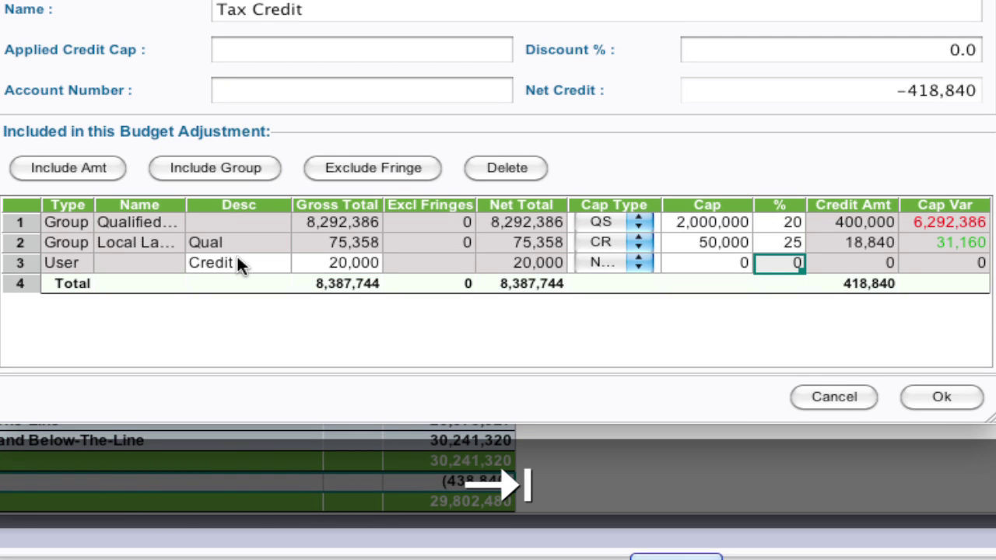
{"action": "type", "text": "100"}
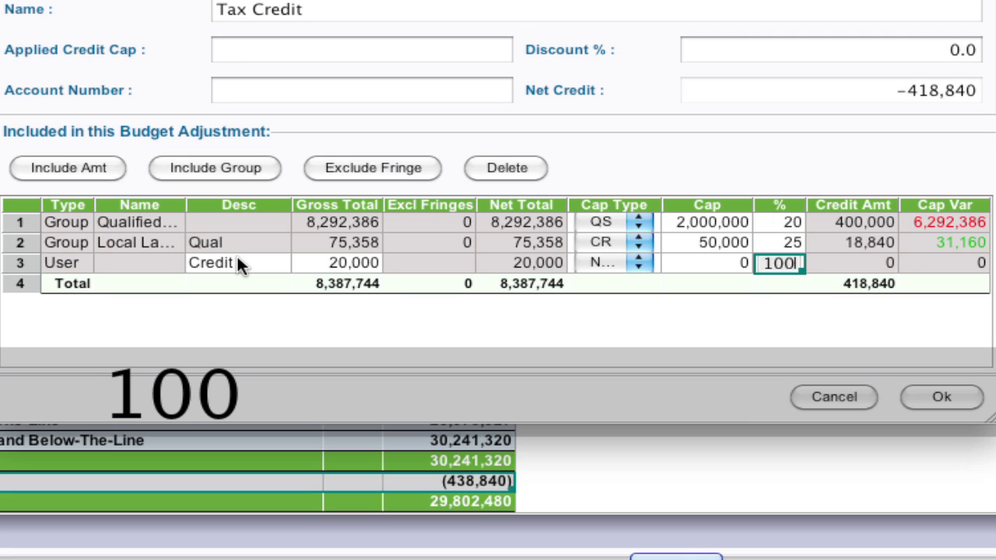
{"action": "key", "text": "Tab"}
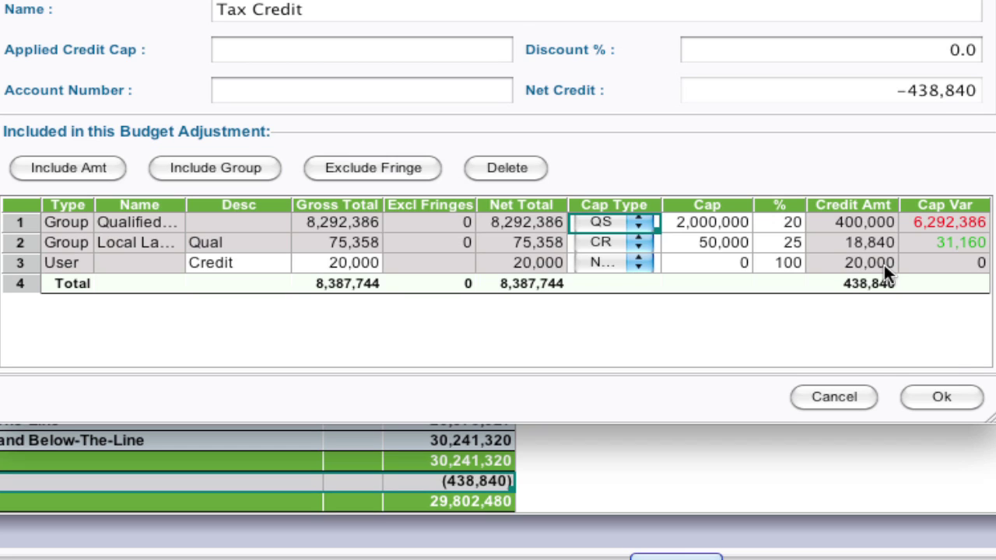
{"action": "left_click", "coordinate": [942, 399]}
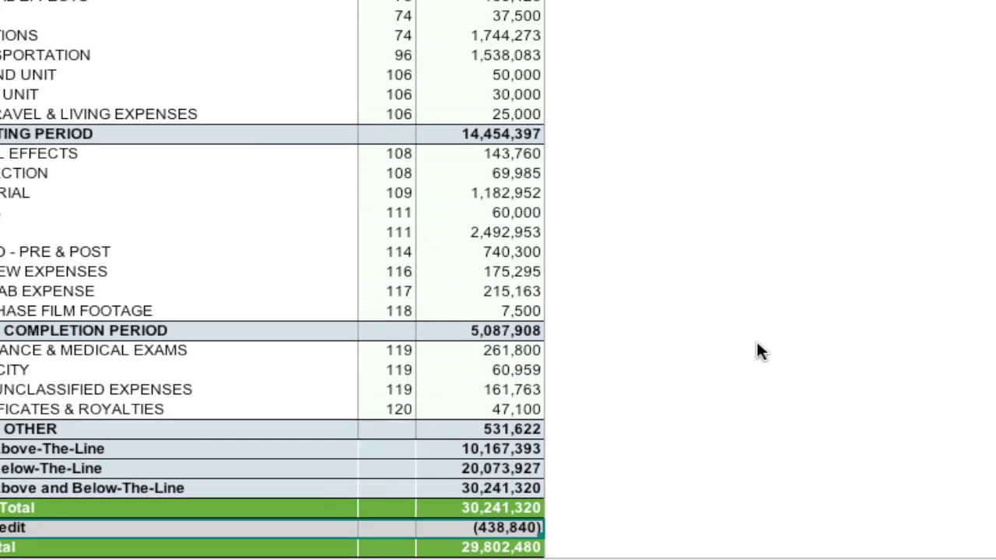
Drill from 38-00 CAST into the 38-01 PRINCIPAL CAST detail and select the Sarah Sched F line.
{"action": "scroll", "coordinate": [327, 62], "scroll_direction": "up", "scroll_amount": 8}
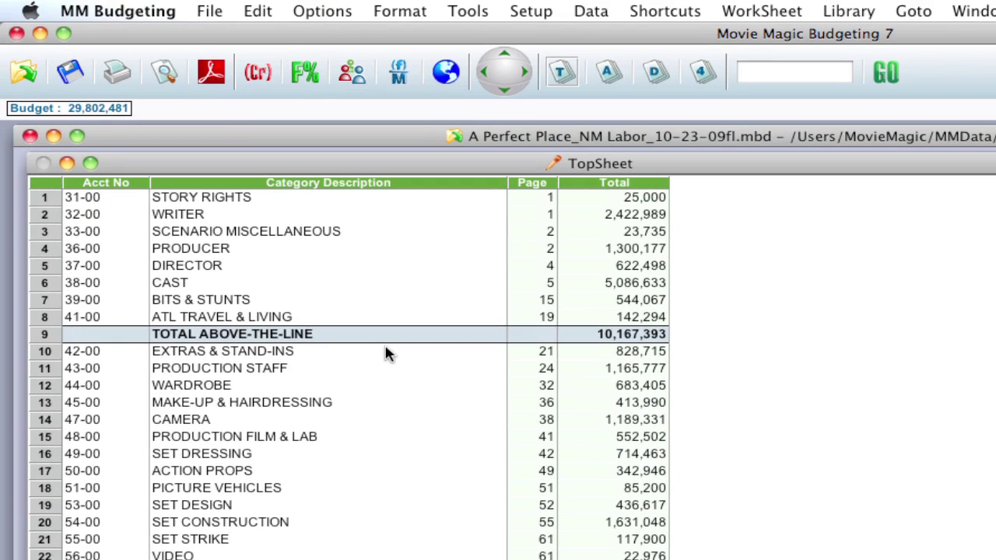
{"action": "left_click", "coordinate": [46, 284]}
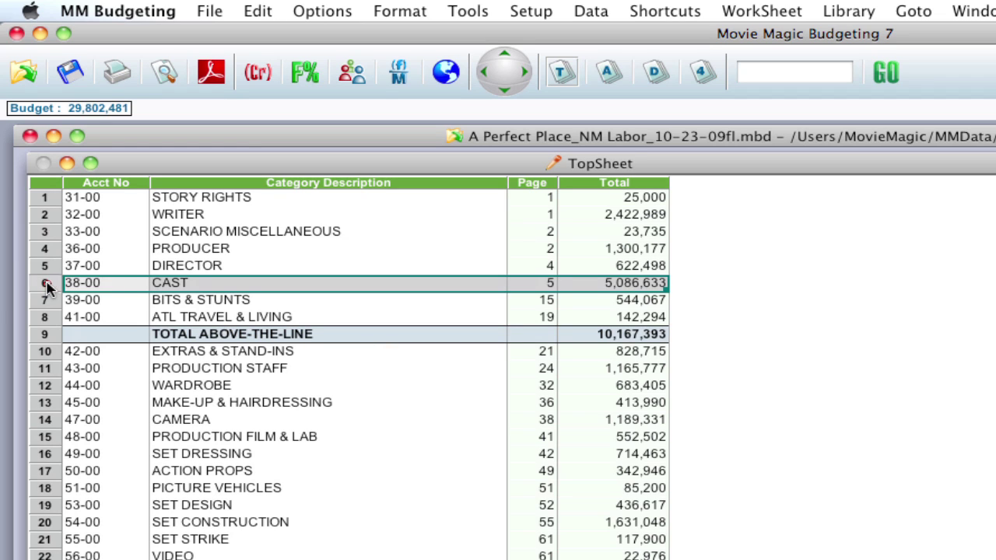
{"action": "left_click", "coordinate": [505, 90]}
{"action": "left_click", "coordinate": [505, 90]}
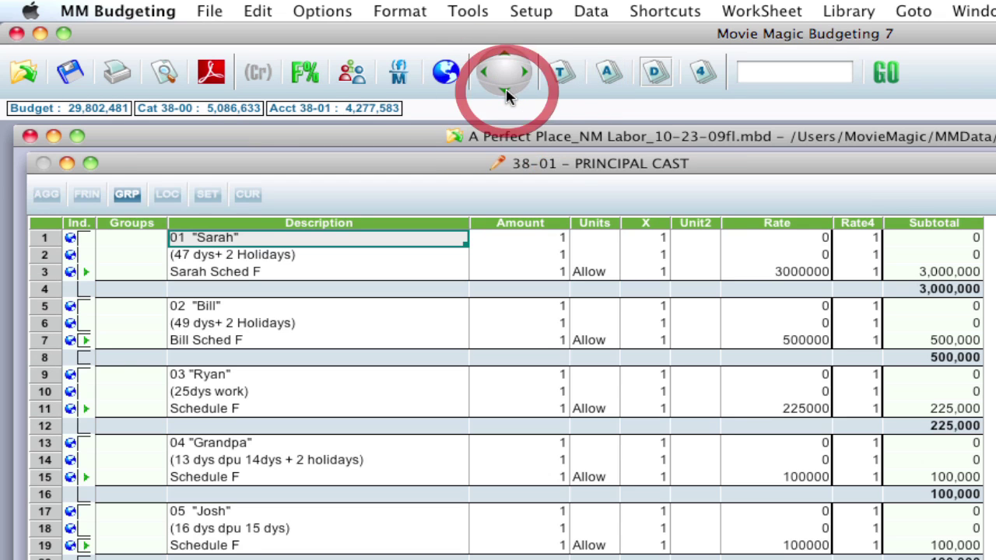
{"action": "left_click", "coordinate": [218, 271]}
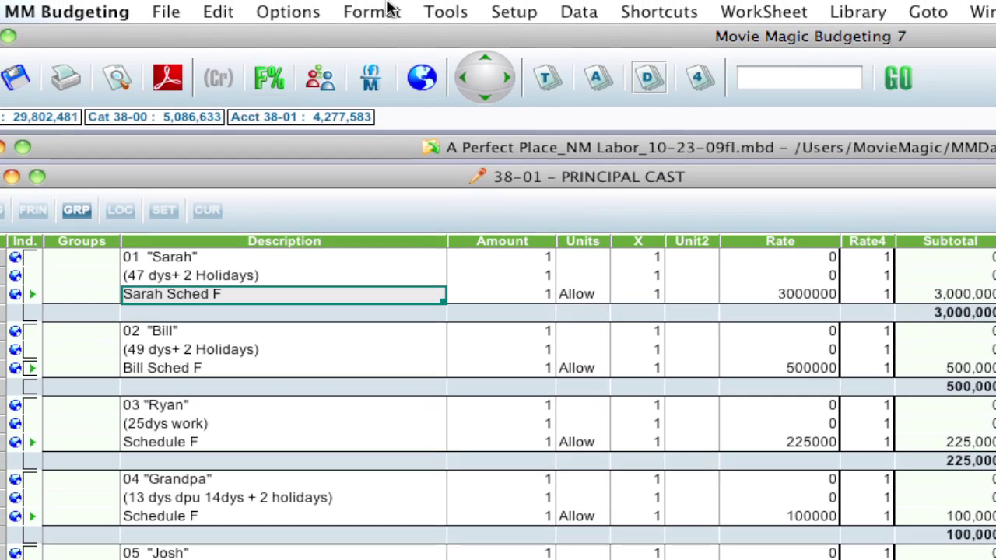
{"action": "left_click", "coordinate": [442, 12]}
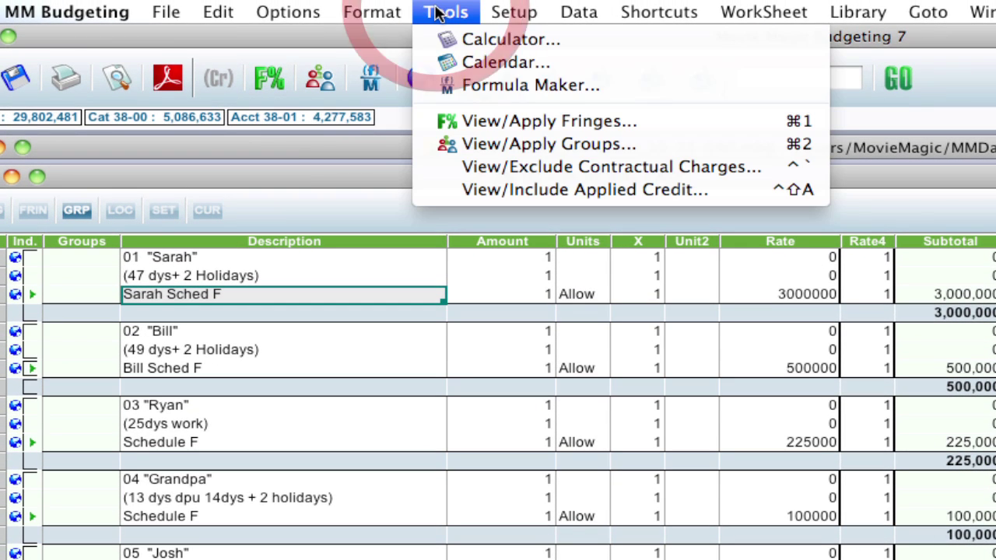
Check Tax Credit in View/Include Applied Credit for Sarah Sched F, then return to the TopSheet.
{"action": "left_click", "coordinate": [427, 200]}
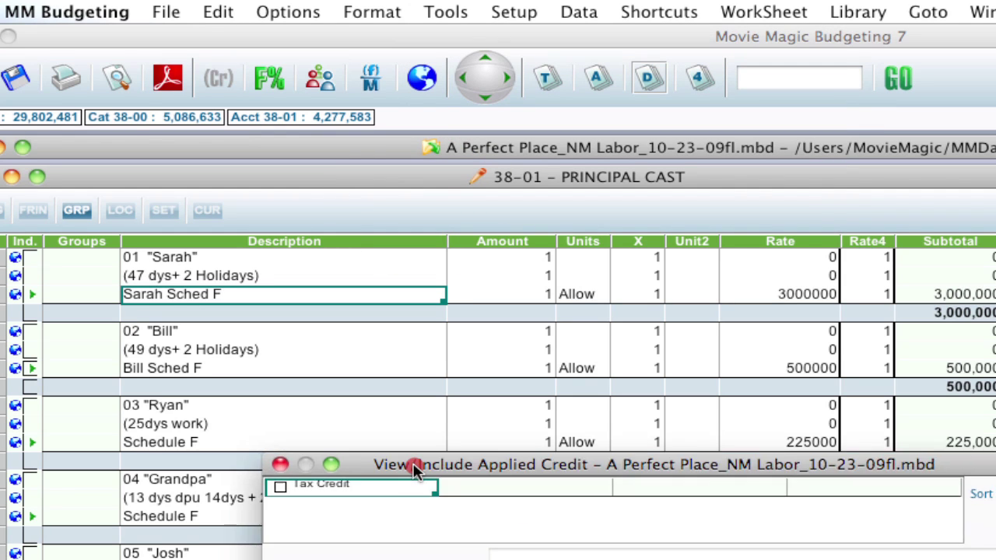
{"action": "left_click_drag", "start_coordinate": [411, 401], "coordinate": [253, 379]}
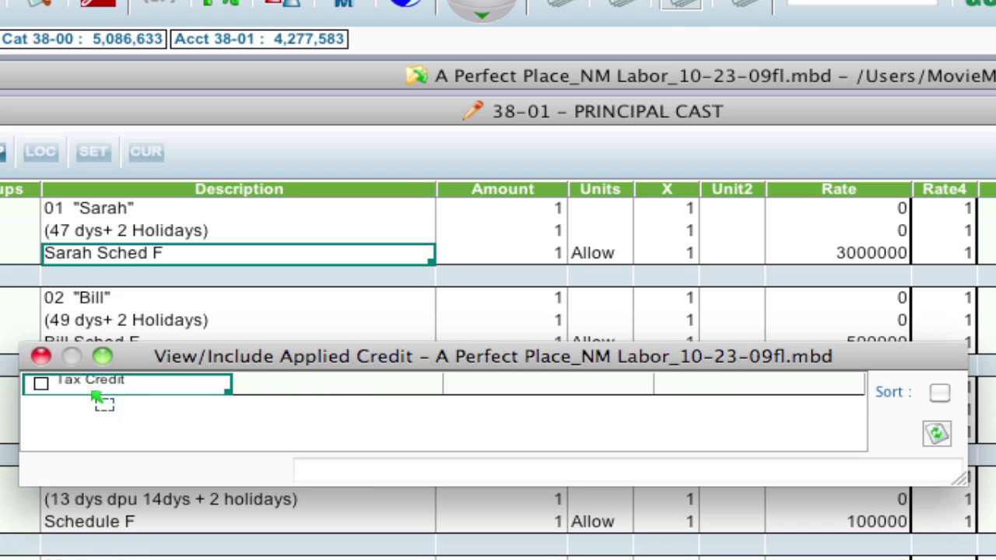
{"action": "left_click", "coordinate": [41, 383]}
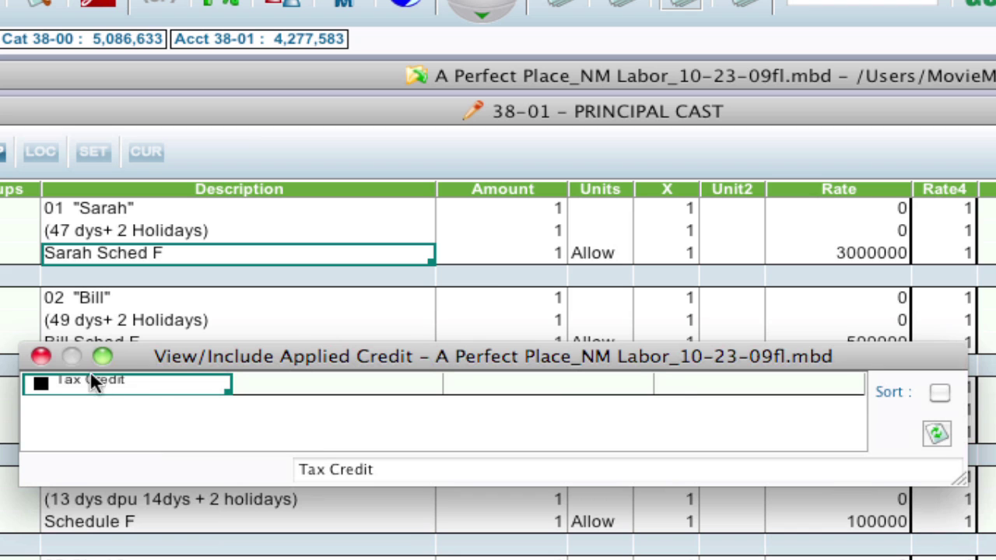
{"action": "left_click", "coordinate": [41, 355]}
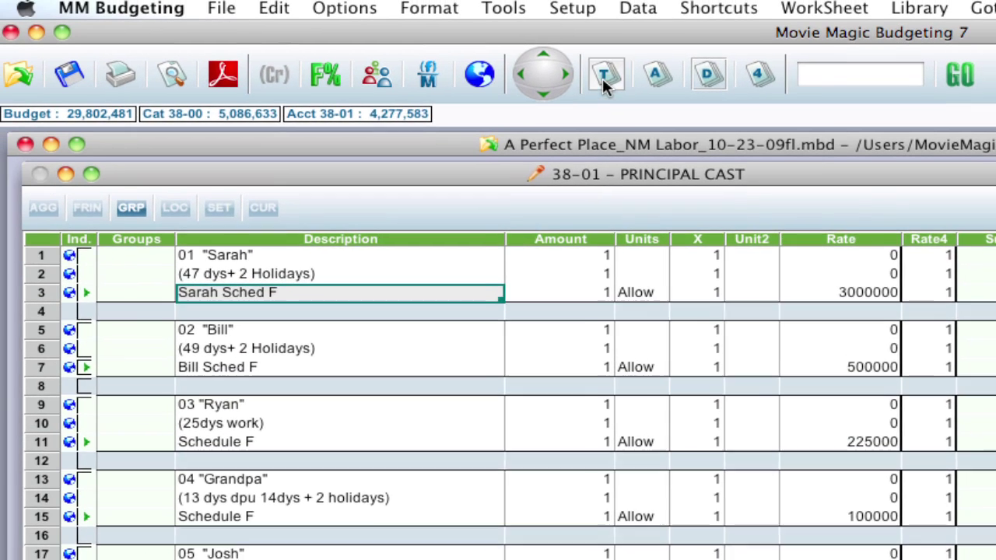
{"action": "left_click", "coordinate": [589, 50]}
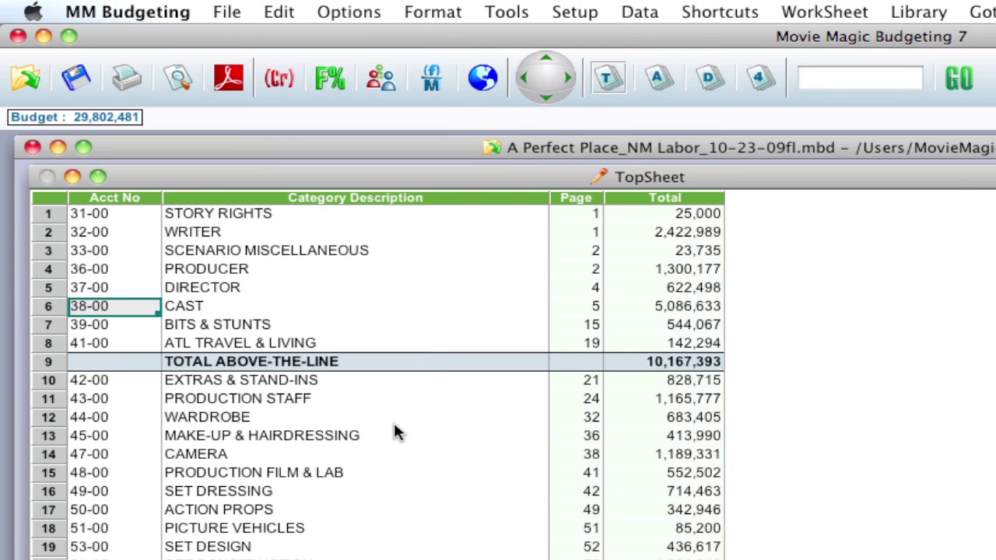
Reopen the Tax Credit from the TopSheet's bottom row and pick out the 38-01 detail line at 3,031,174.
{"action": "scroll", "coordinate": [381, 424], "scroll_direction": "down", "scroll_amount": 5}
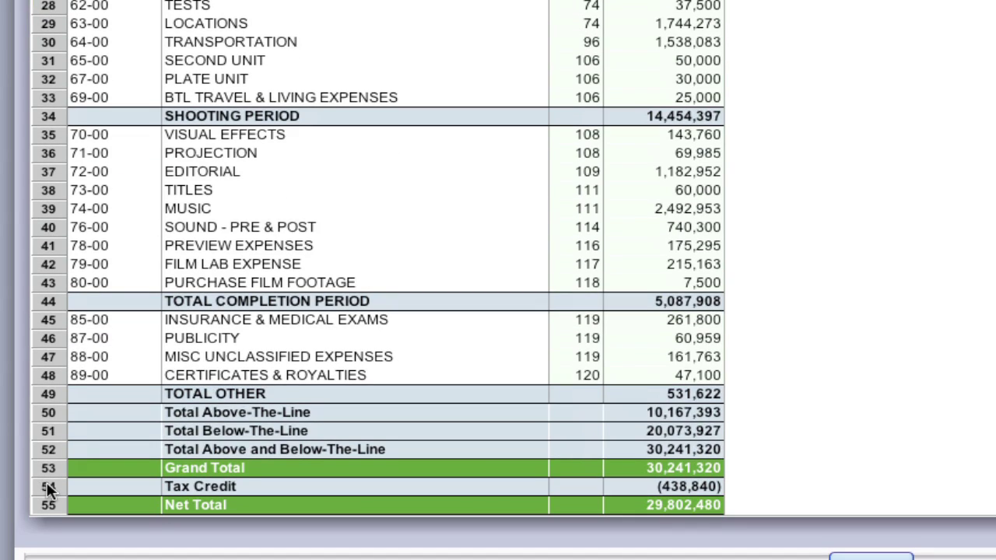
{"action": "double_click", "coordinate": [48, 488]}
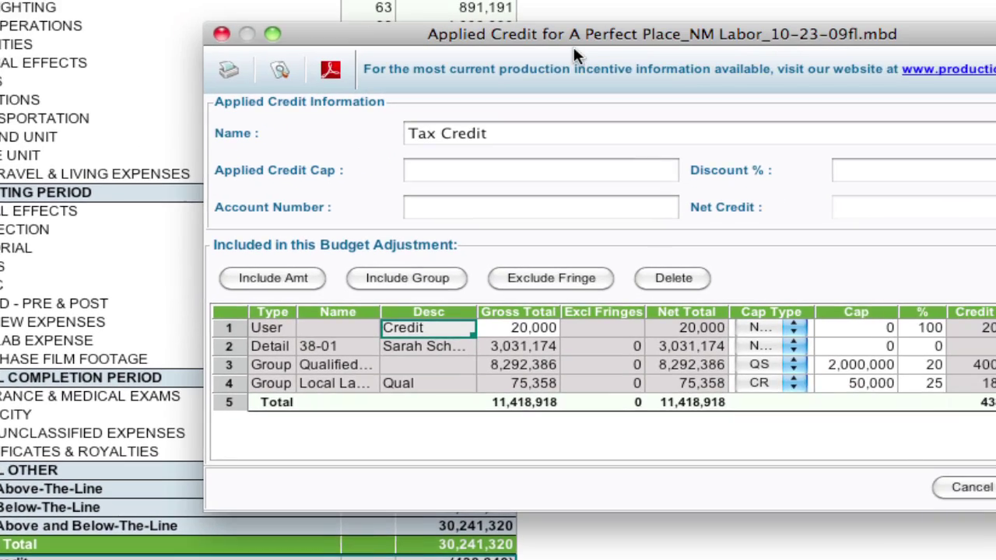
{"action": "left_click_drag", "start_coordinate": [574, 48], "coordinate": [389, 45]}
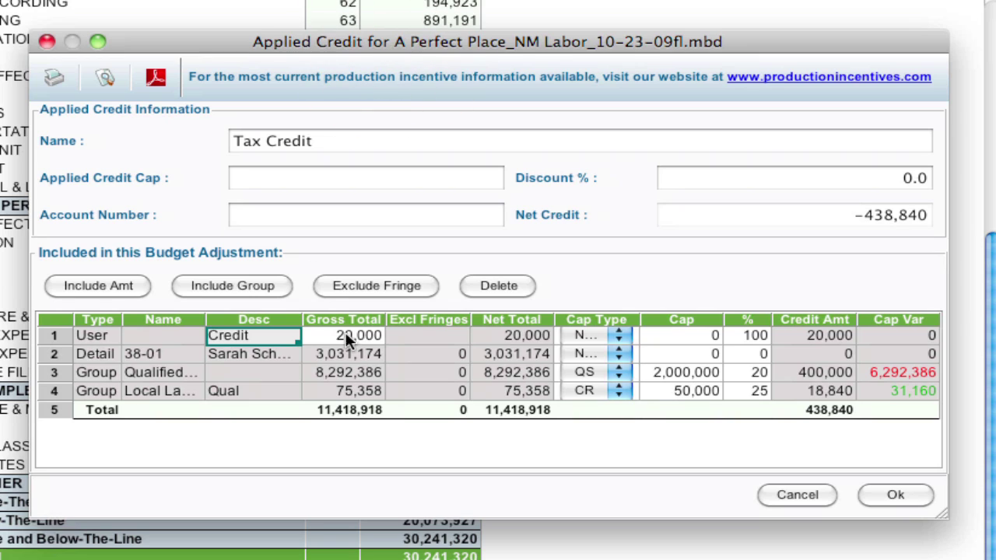
{"action": "left_click", "coordinate": [51, 355]}
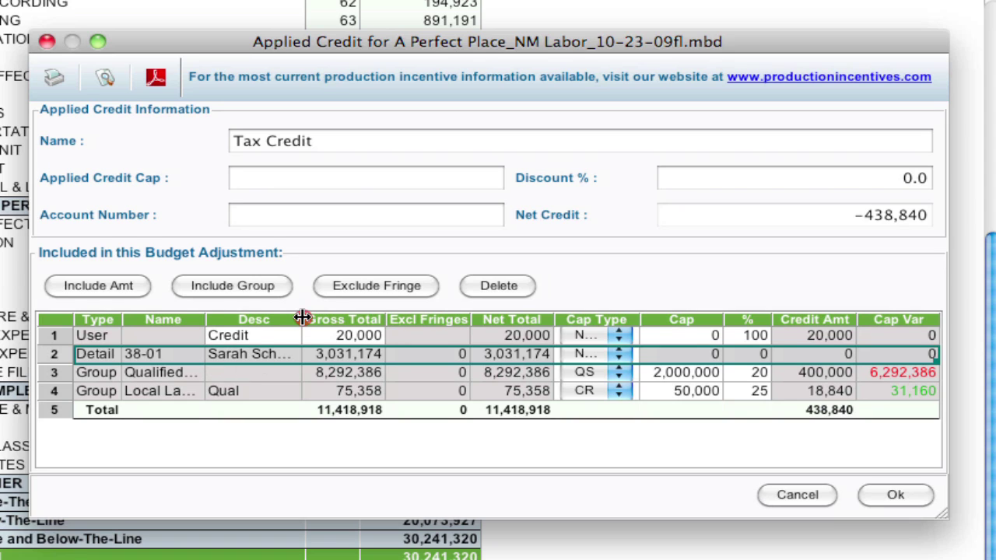
{"action": "mouse_move", "coordinate": [302, 318]}
{"action": "left_mouse_down"}
{"action": "mouse_move", "coordinate": [318, 317]}
{"action": "mouse_move", "coordinate": [302, 318]}
{"action": "left_mouse_up"}
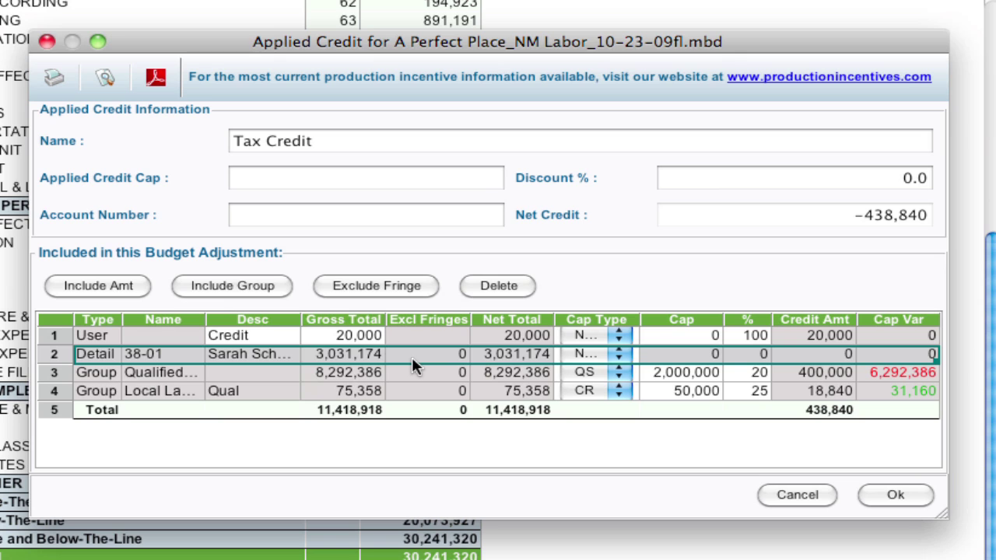
{"action": "left_click", "coordinate": [398, 287]}
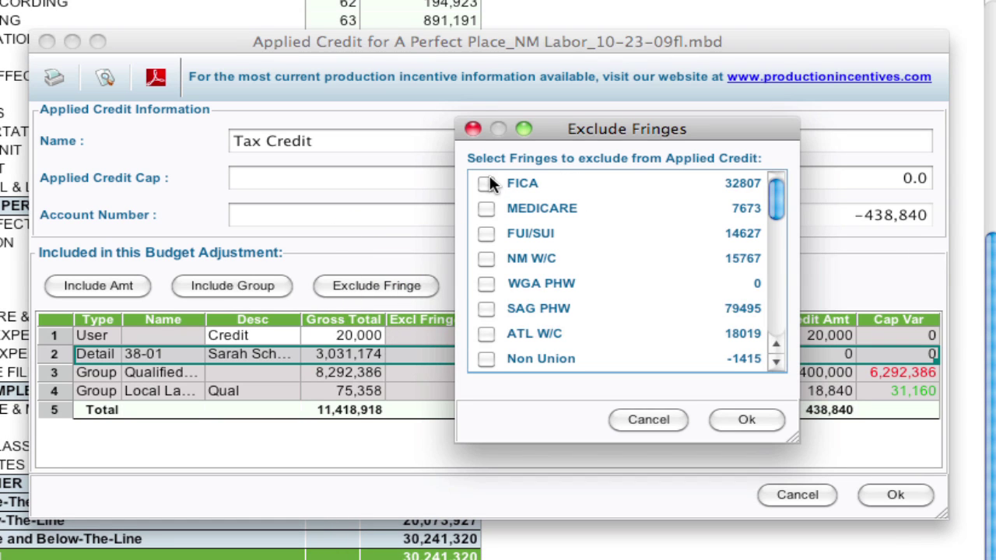
{"action": "left_click", "coordinate": [670, 420]}
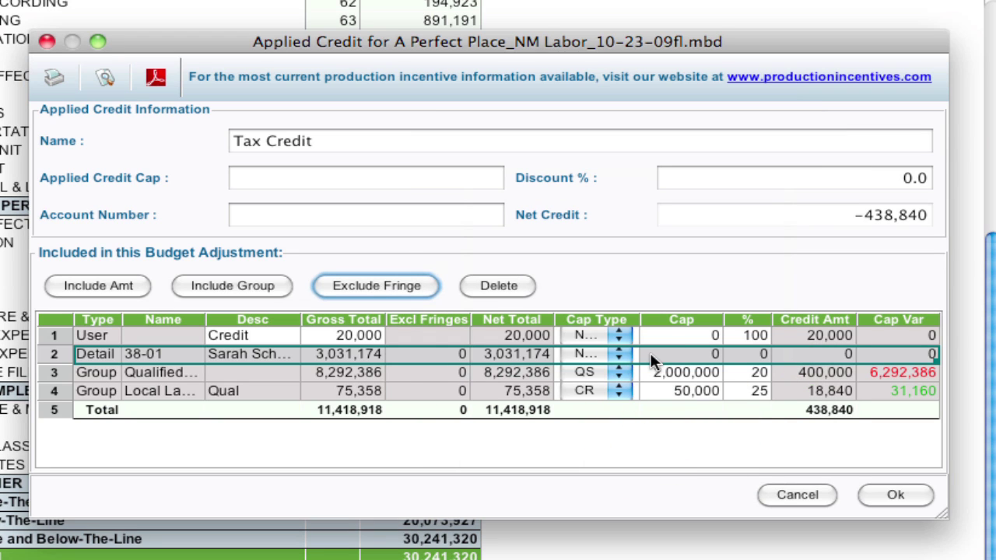
{"action": "left_click", "coordinate": [619, 354]}
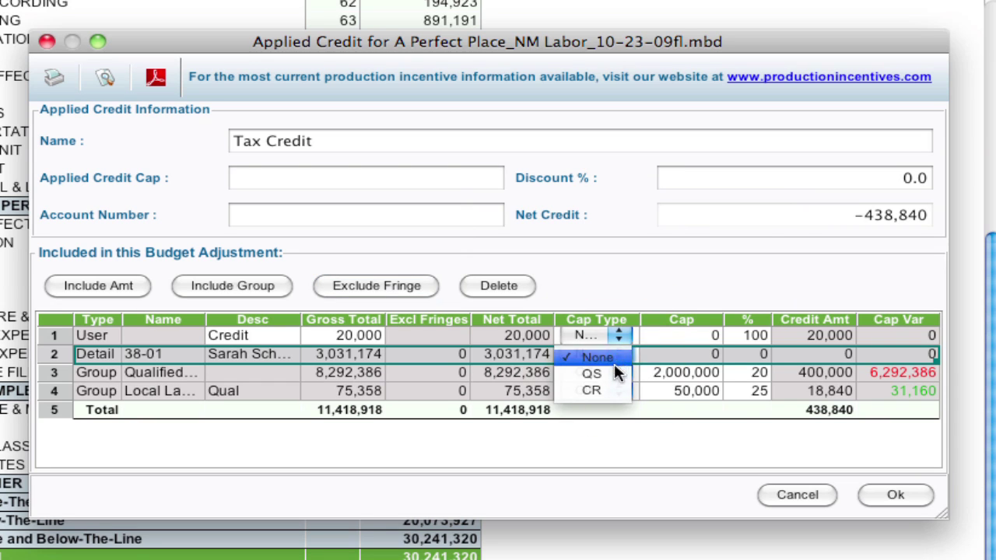
Give the 38-01 row a QS cap type with a 1,000,000 cap at 20%.
{"action": "left_click", "coordinate": [615, 372]}
{"action": "left_click", "coordinate": [665, 355]}
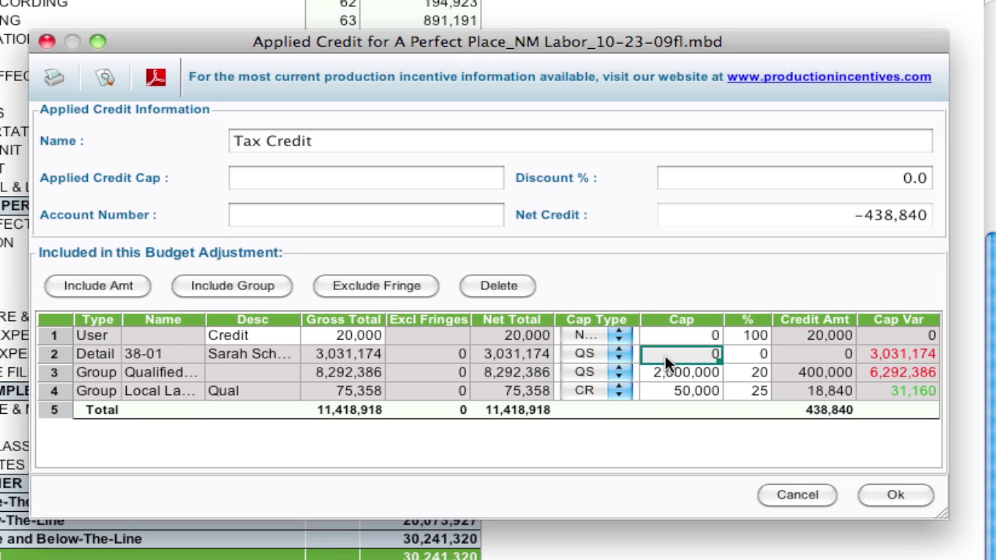
{"action": "type", "text": "1,000,000"}
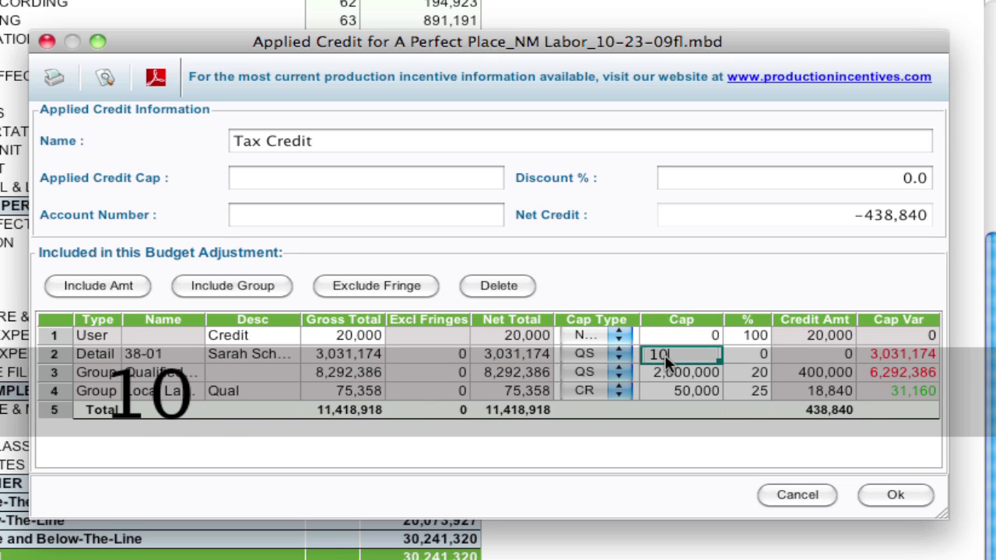
{"action": "key", "text": "Tab"}
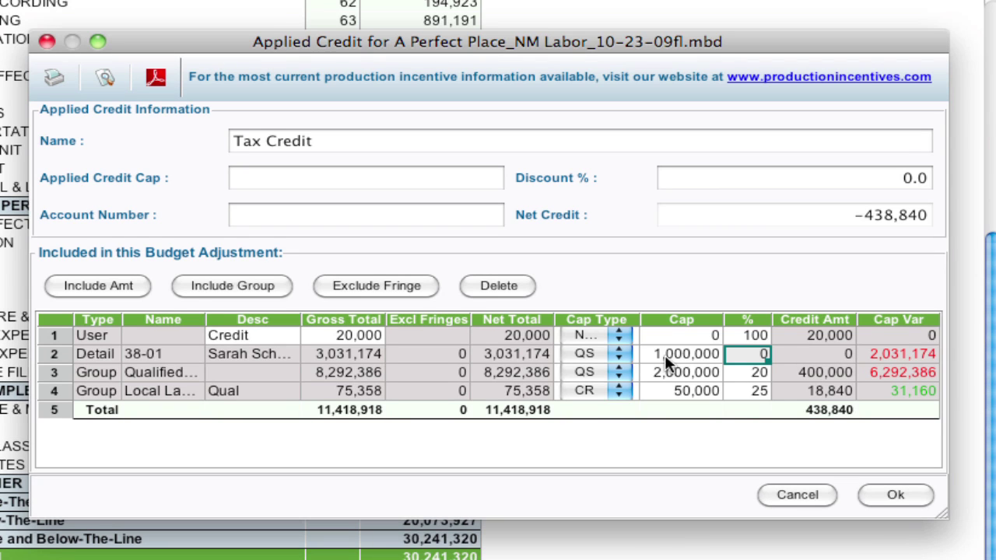
{"action": "type", "text": "20"}
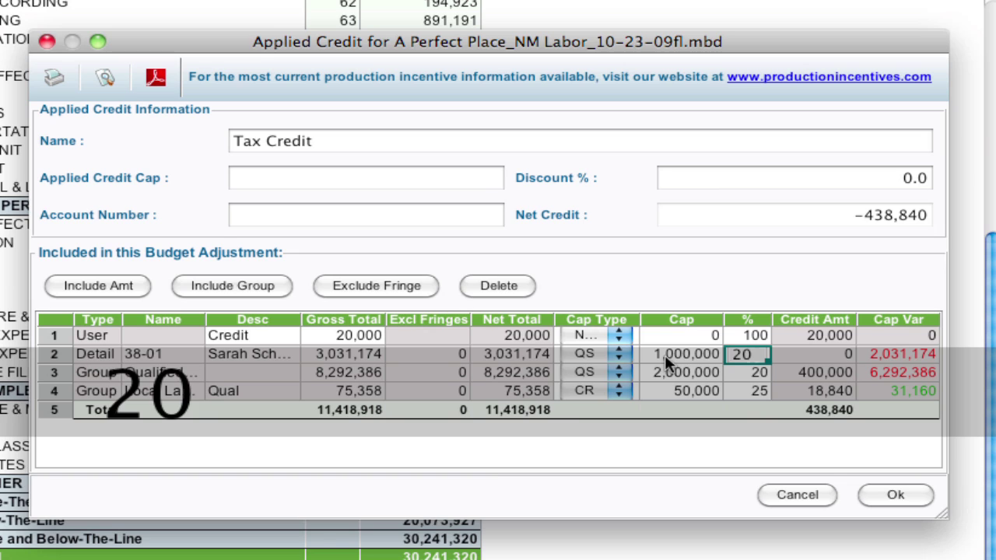
{"action": "key", "text": "Tab"}
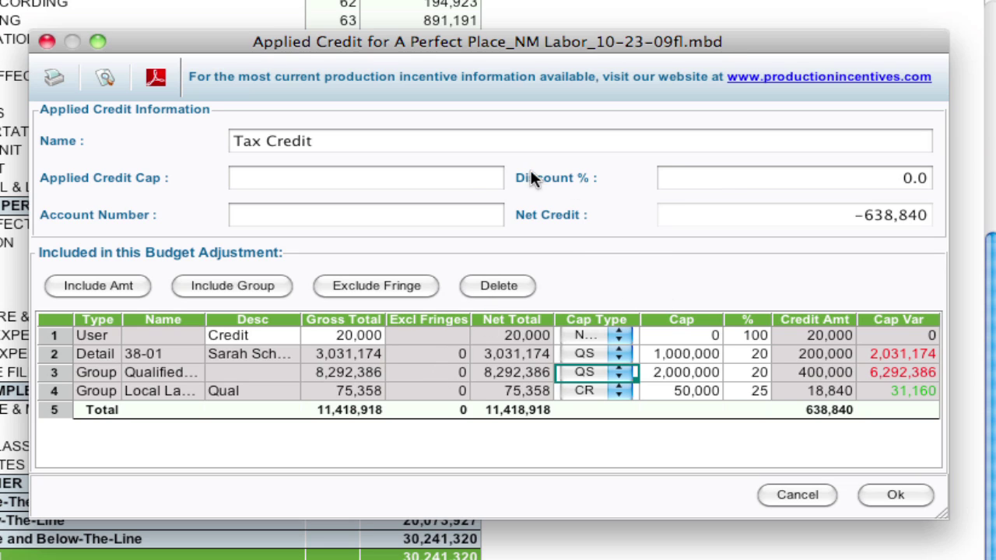
{"action": "left_click", "coordinate": [429, 219]}
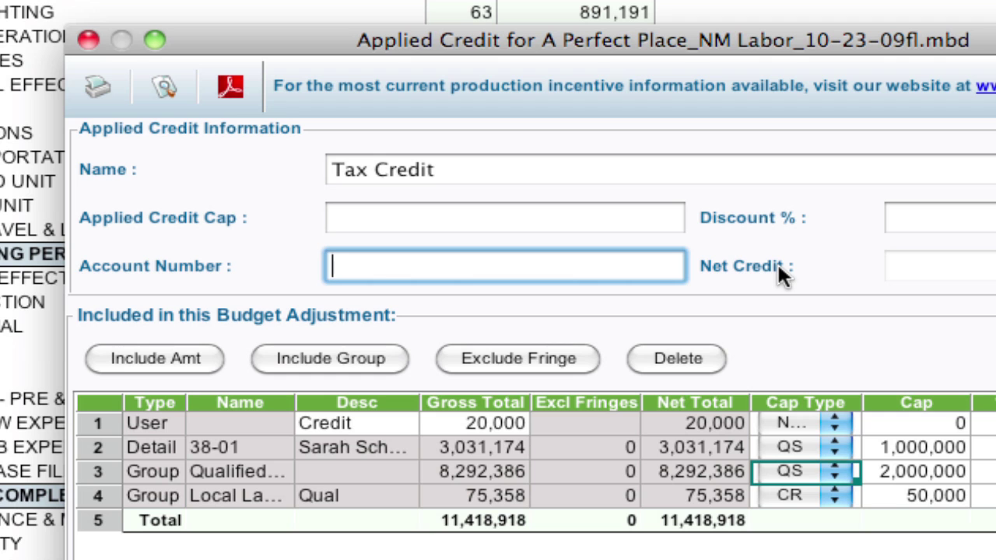
Set the Tax Credit account number to 99-00 with a 15% discount and confirm the dialog.
{"action": "type", "text": "99-00"}
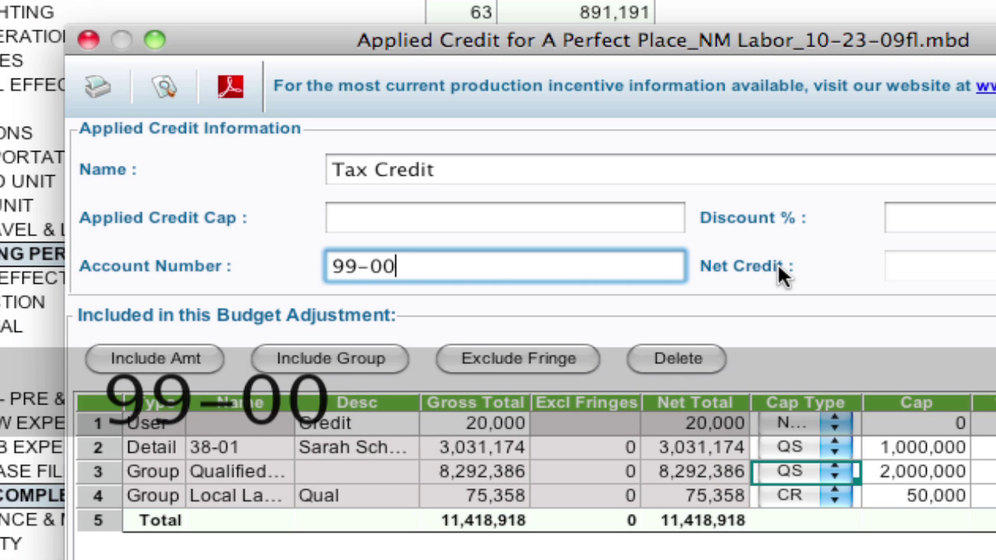
{"action": "left_click", "coordinate": [984, 221]}
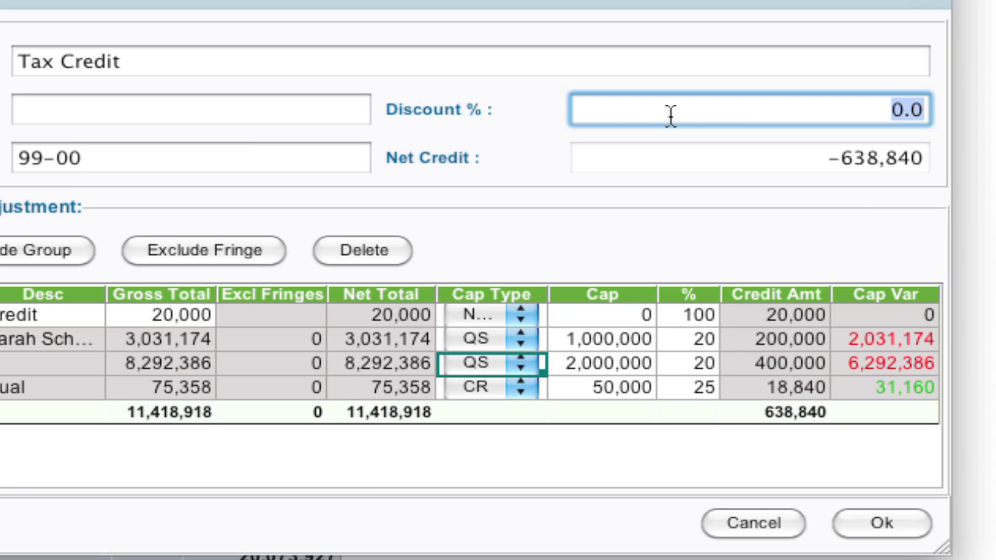
{"action": "type", "text": "15"}
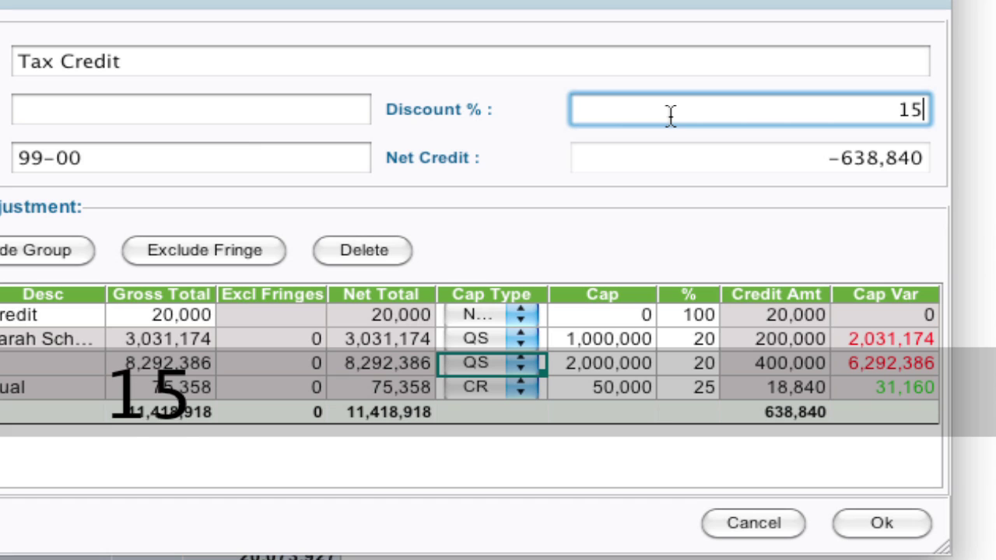
{"action": "key", "text": "Tab"}
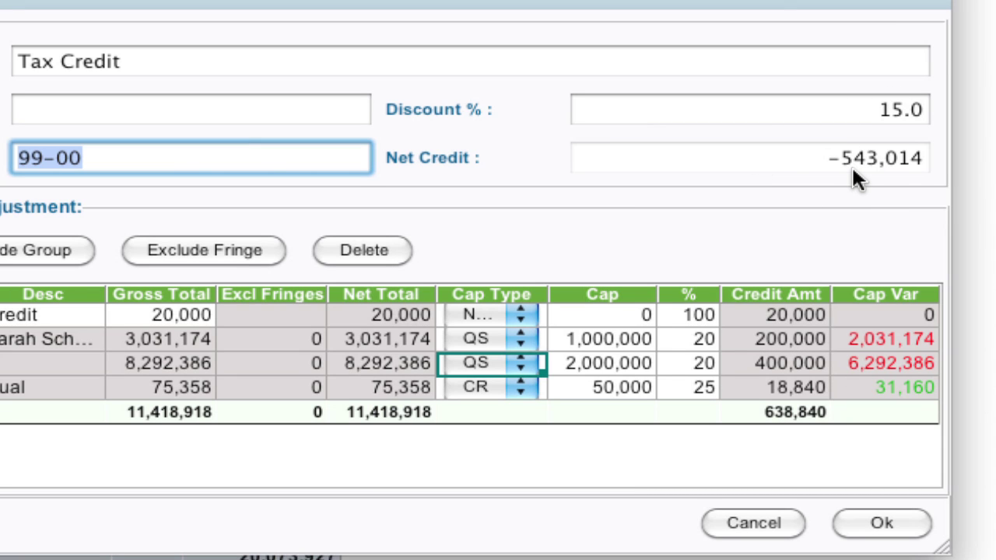
{"action": "left_click", "coordinate": [882, 523]}
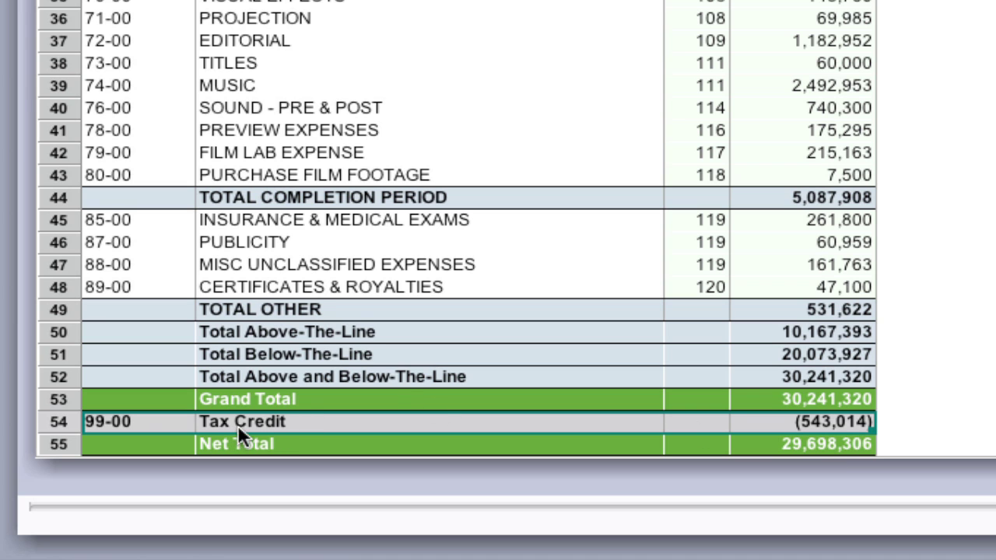
Reopen the Tax Credit from its TopSheet line to review its name, then close it keeping the settings.
{"action": "double_click", "coordinate": [59, 421]}
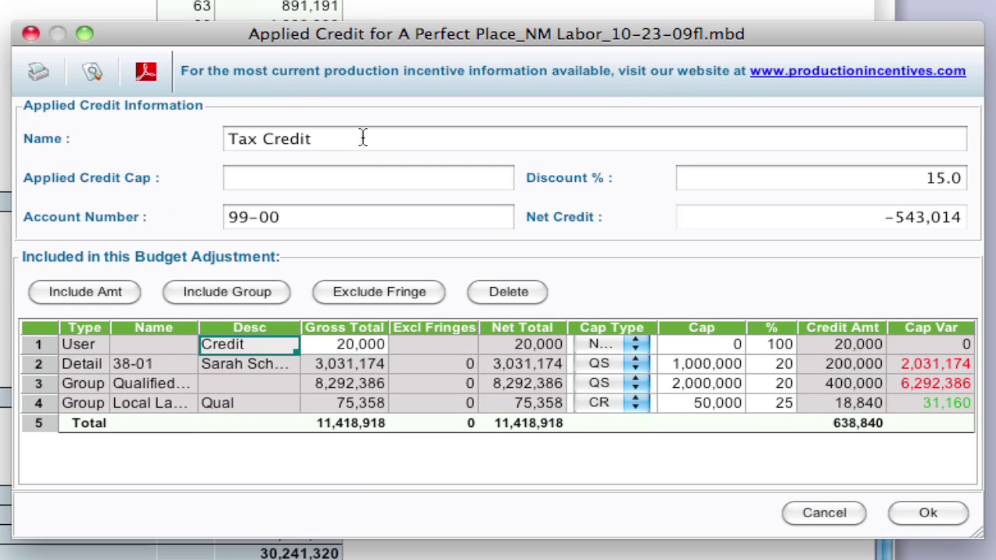
{"action": "triple_click", "coordinate": [621, 24]}
{"action": "left_click", "coordinate": [362, 138]}
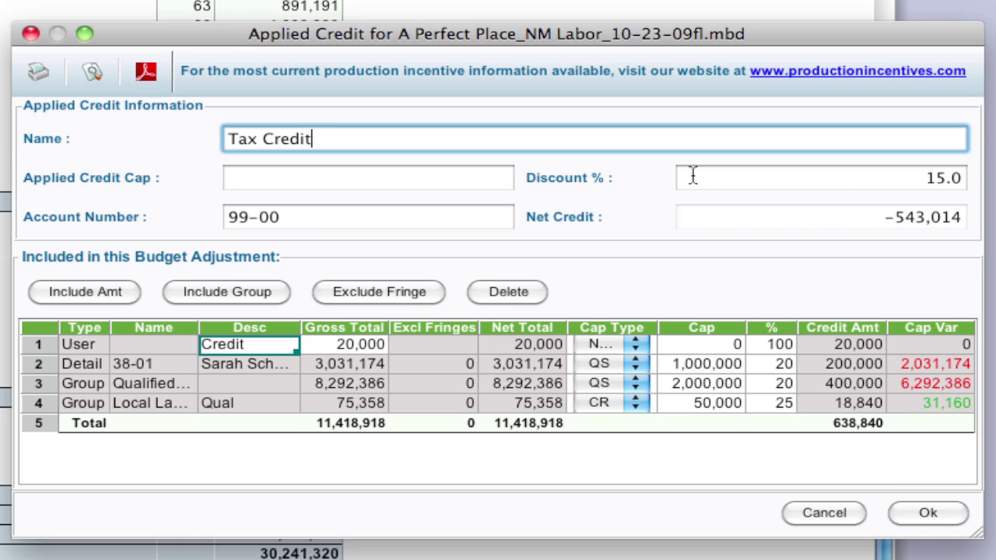
{"action": "left_click", "coordinate": [924, 506]}
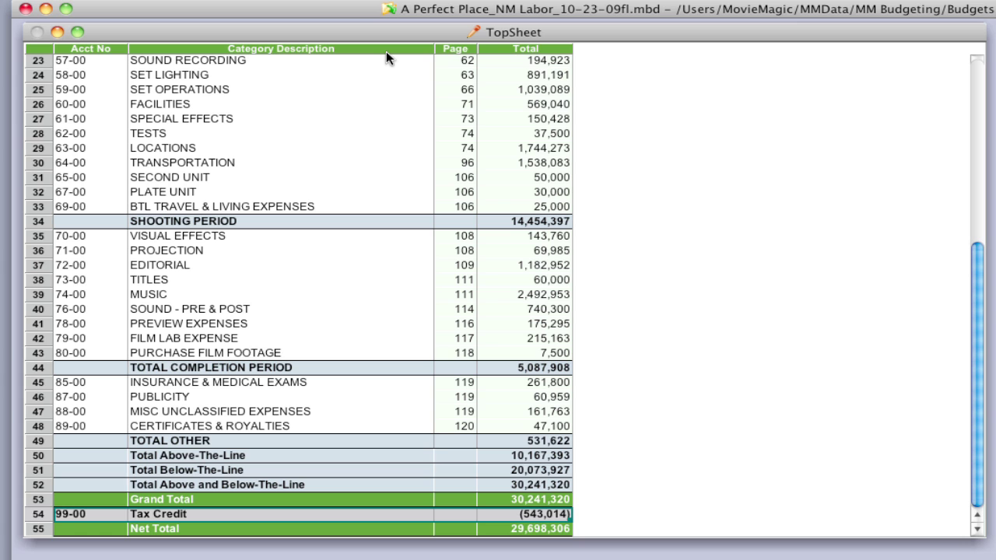
{"action": "right_click", "coordinate": [386, 50]}
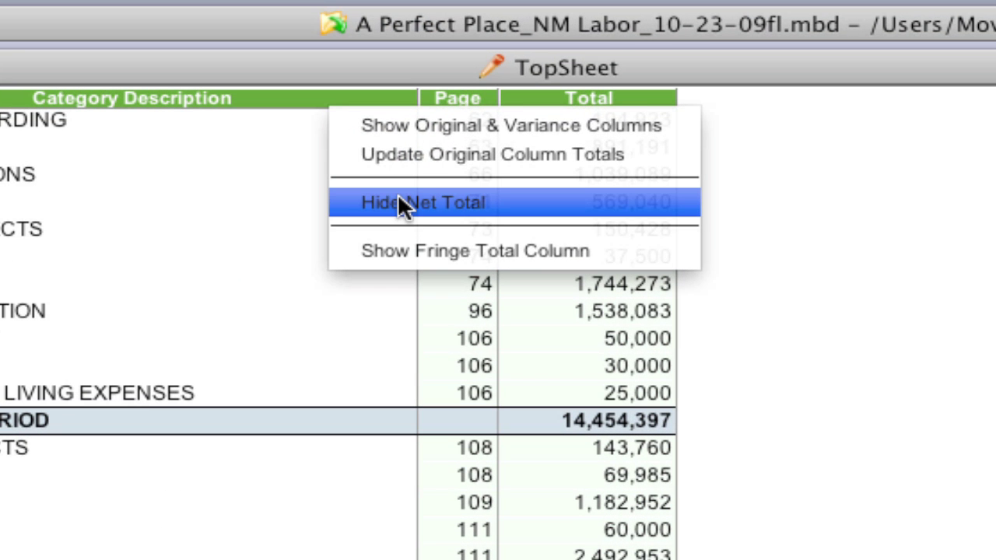
{"action": "left_click", "coordinate": [399, 201]}
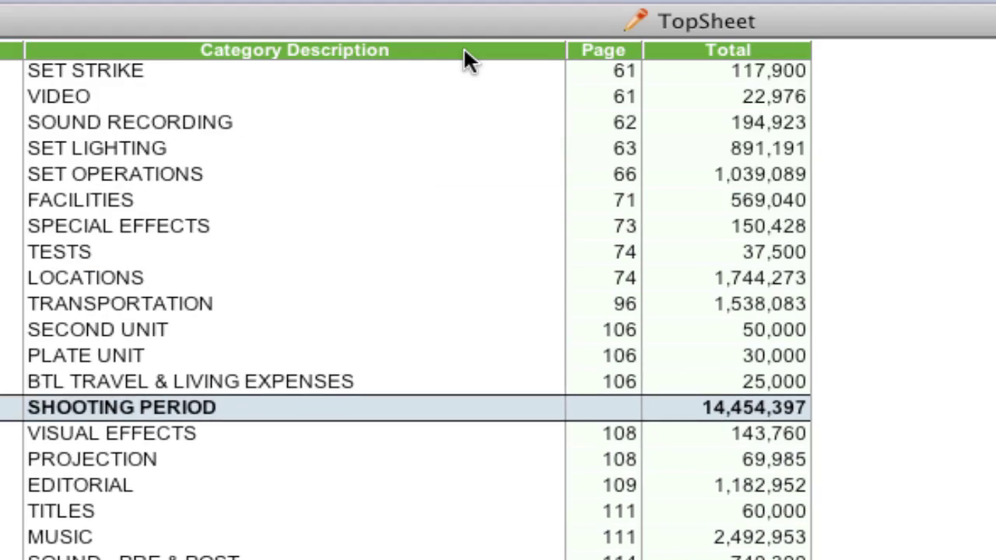
{"action": "right_click", "coordinate": [463, 46]}
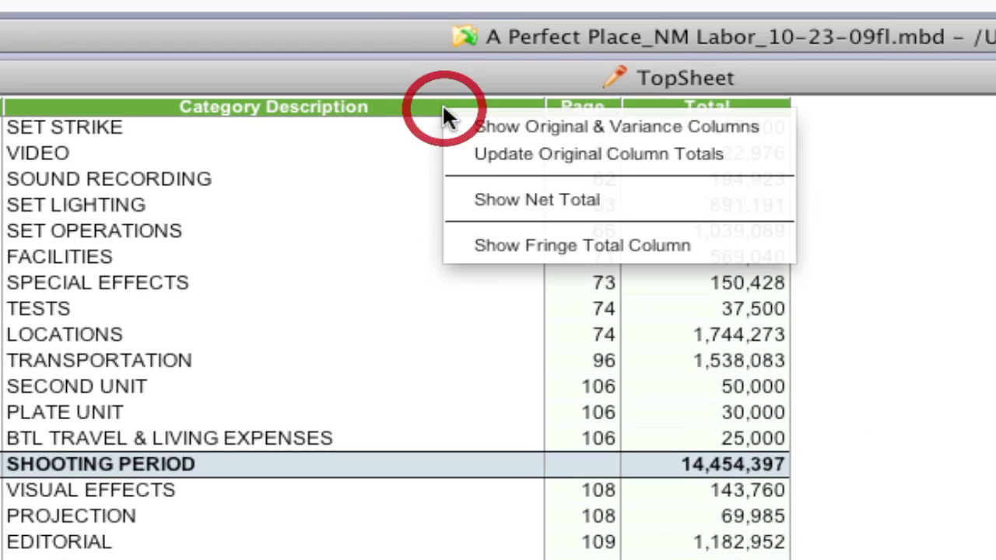
{"action": "left_click", "coordinate": [519, 200]}
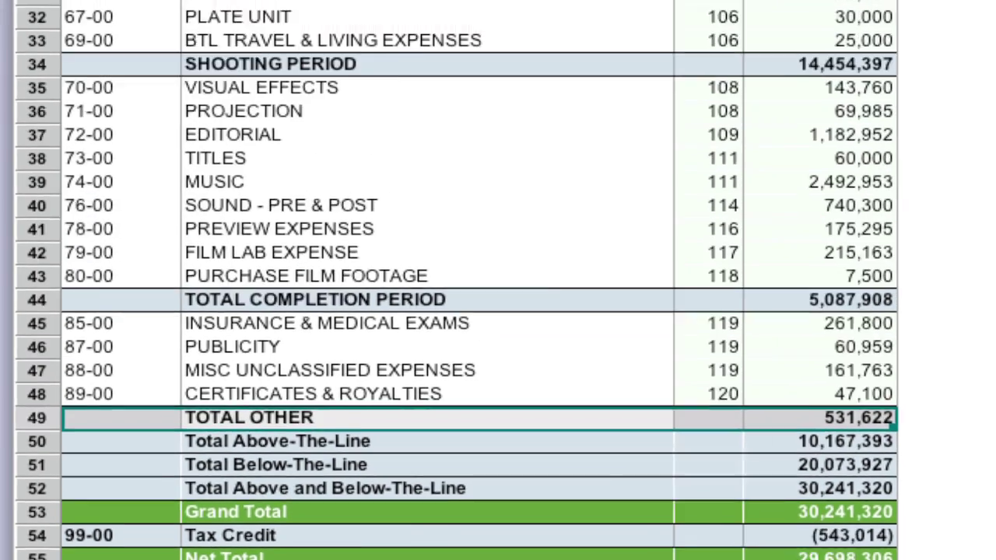
In File > Print Setup, tick Topsheet so it prints alongside Details.
{"action": "left_click", "coordinate": [206, 9]}
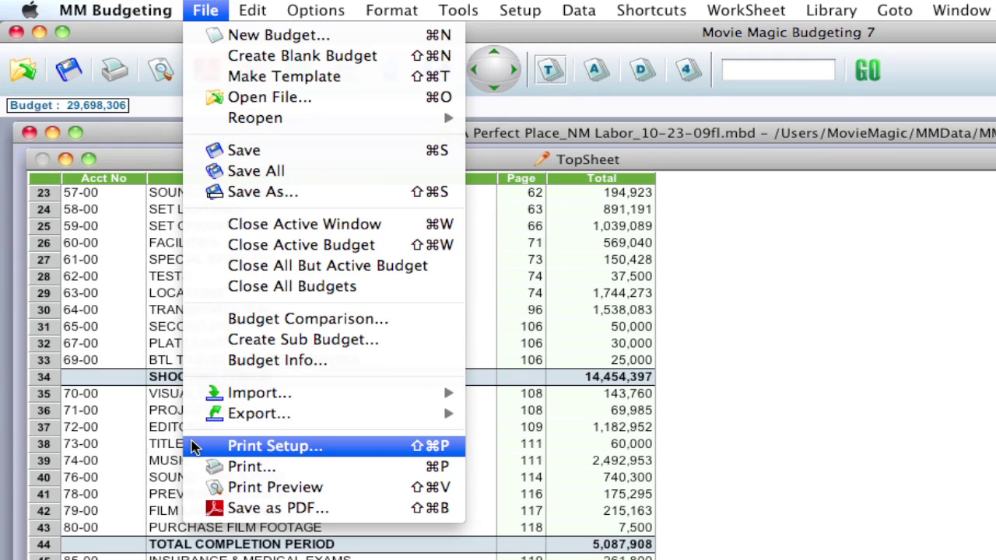
{"action": "left_click", "coordinate": [195, 446]}
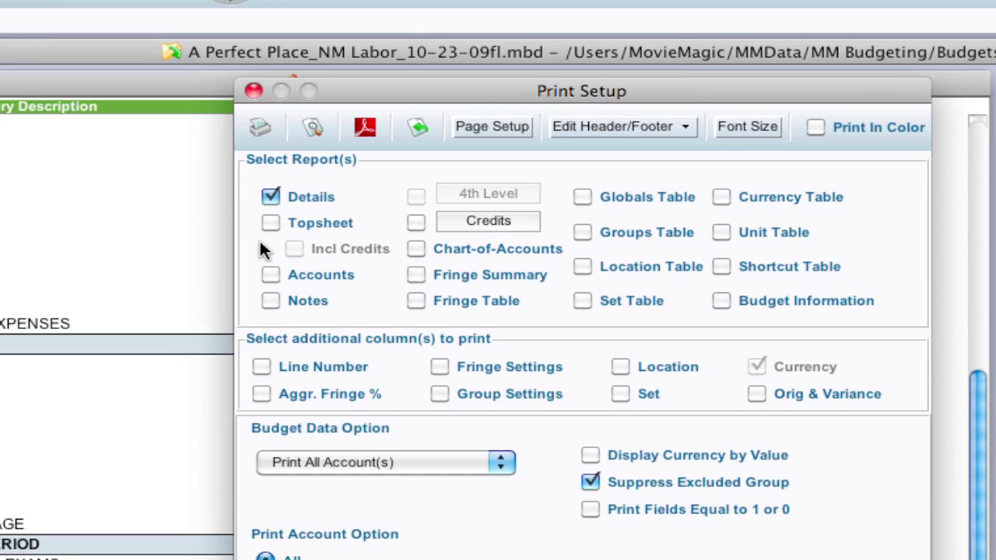
{"action": "left_click", "coordinate": [270, 223]}
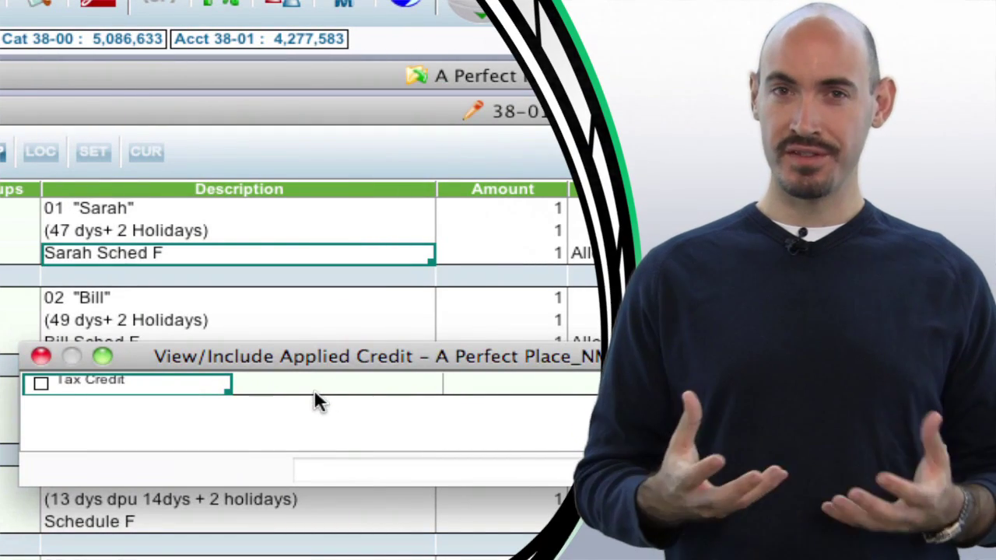
Tick Tax Credit in the View/Include Applied Credit list for the Sarah Sched F line.
{"action": "left_click_drag", "start_coordinate": [76, 382], "coordinate": [31, 391]}
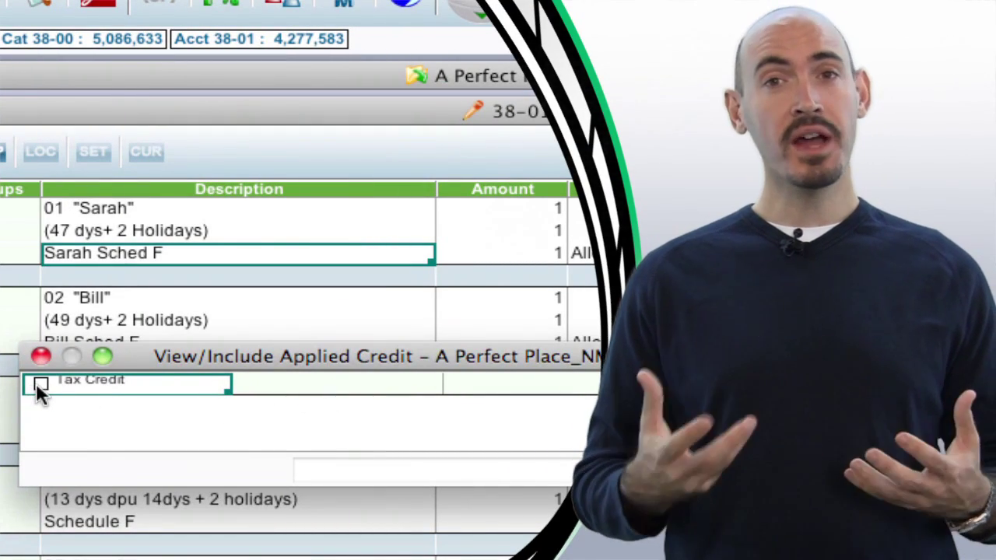
{"action": "left_click", "coordinate": [39, 383]}
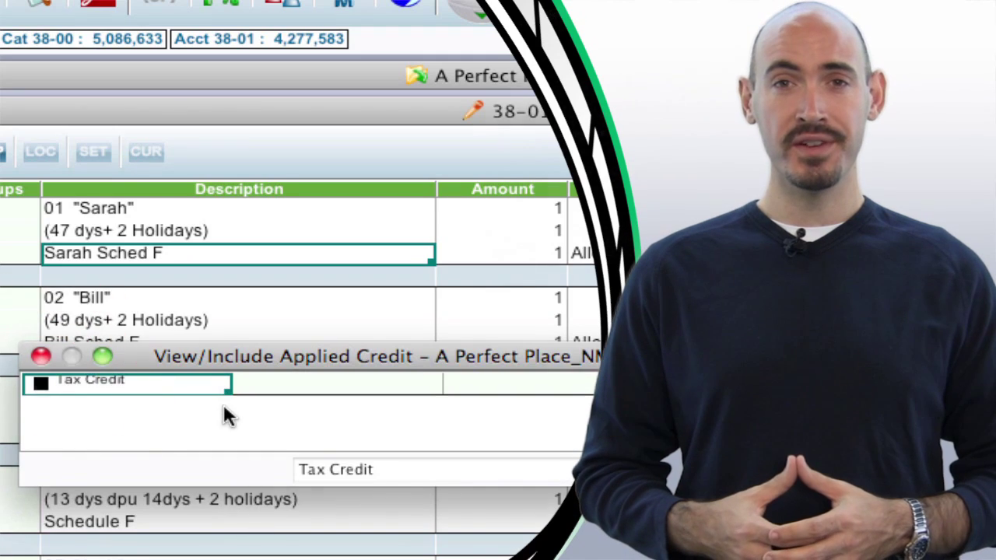